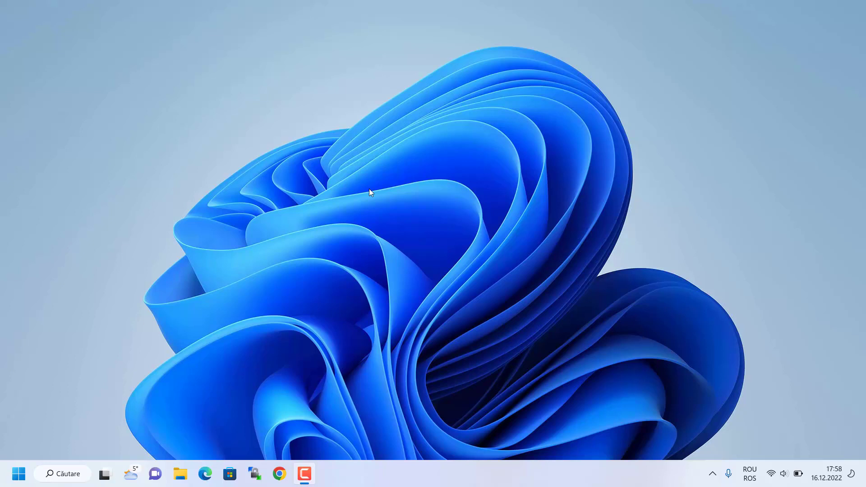
Step: Open File Explorer at Acest PC and bring up the properties of Disc local (C:)
left_click(171, 60)
left_click(188, 472)
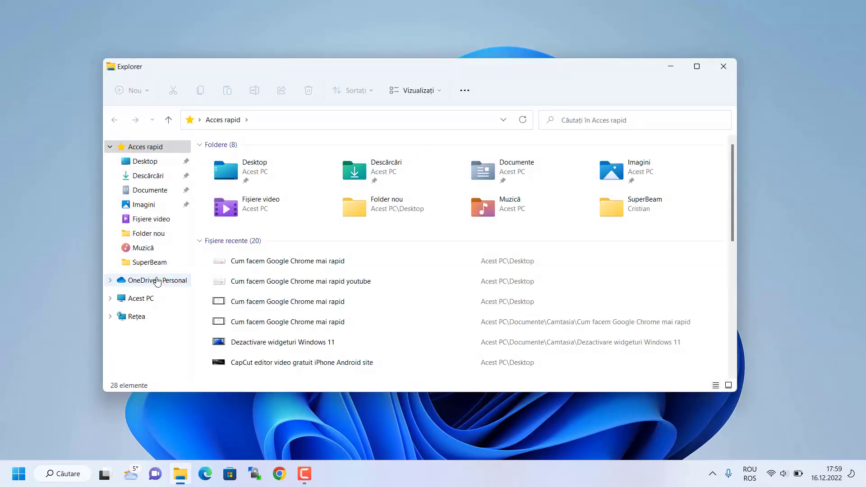
left_click(144, 298)
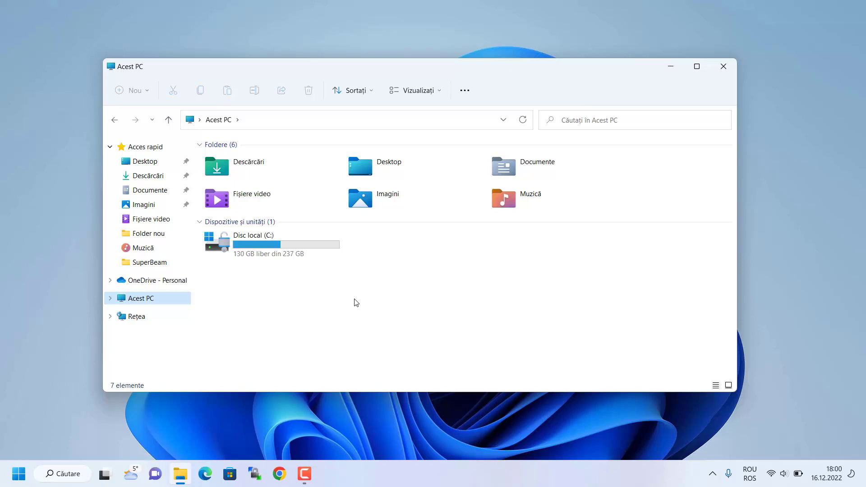
right_click(269, 246)
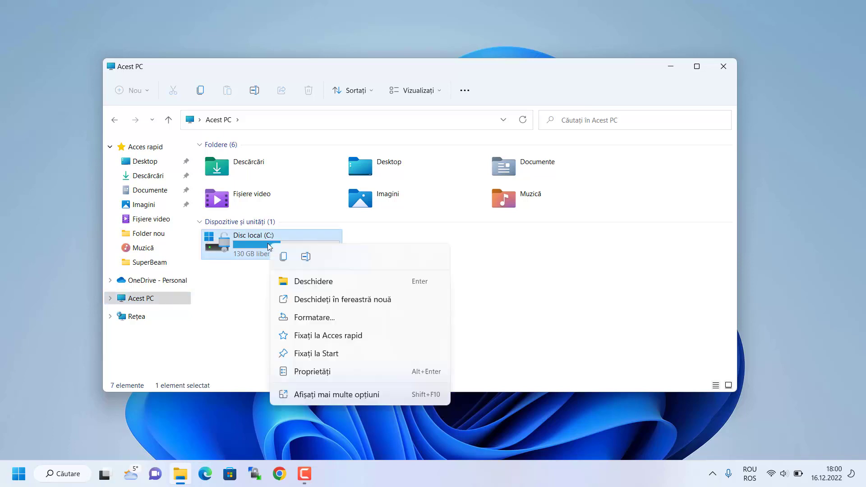
left_click(323, 395)
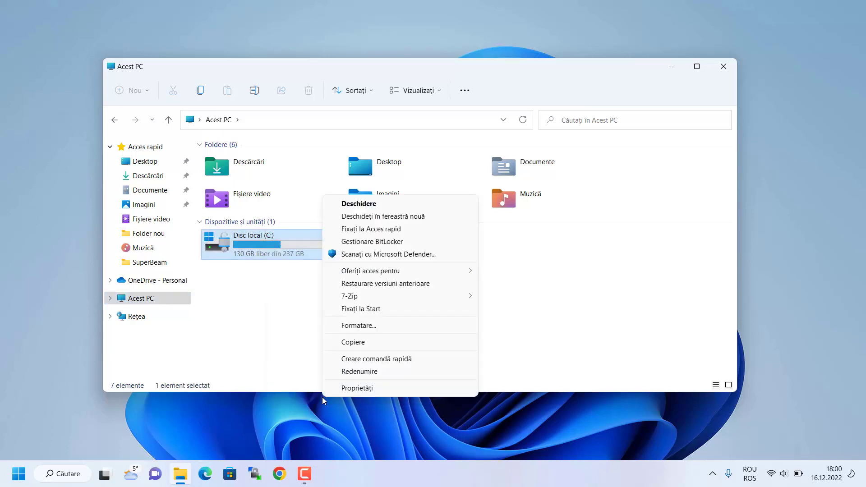
left_click(377, 390)
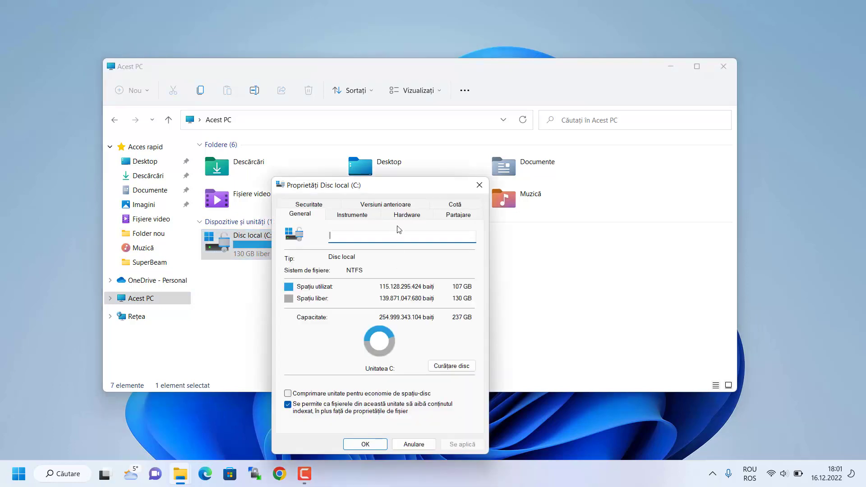
left_click_drag(377, 184, 377, 110)
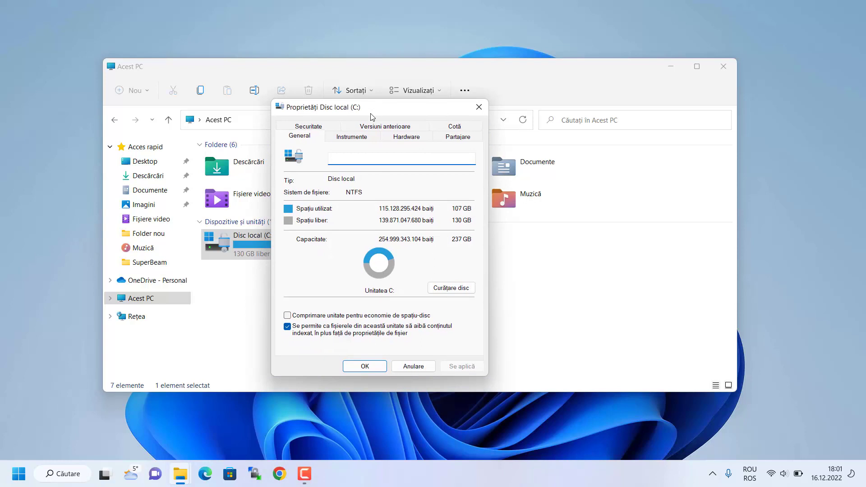
Step: Run the drive optimization on the C: drive from its properties
left_click(352, 136)
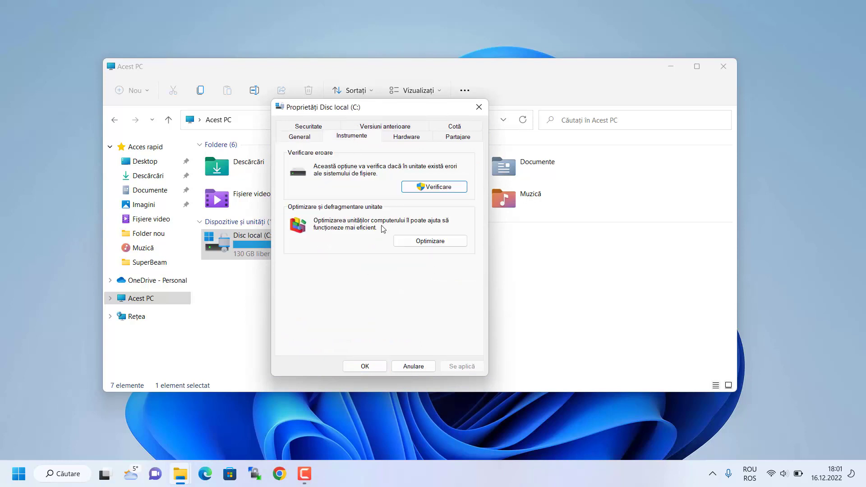
left_click(416, 240)
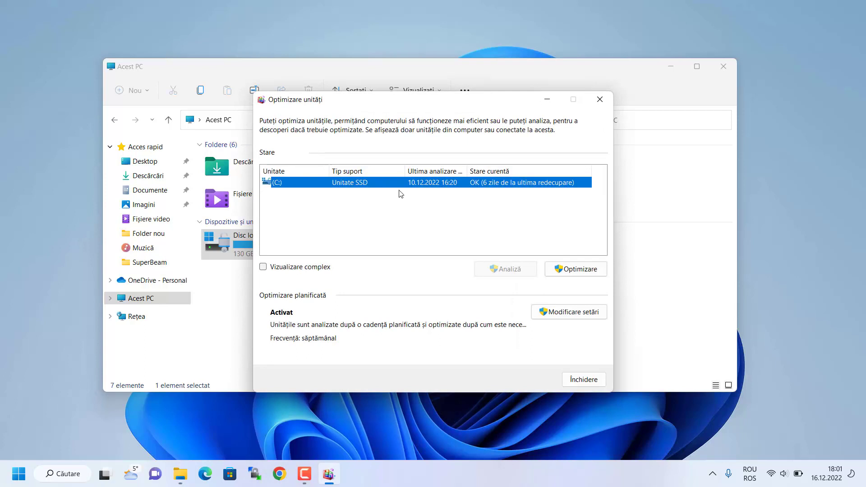
left_click(569, 271)
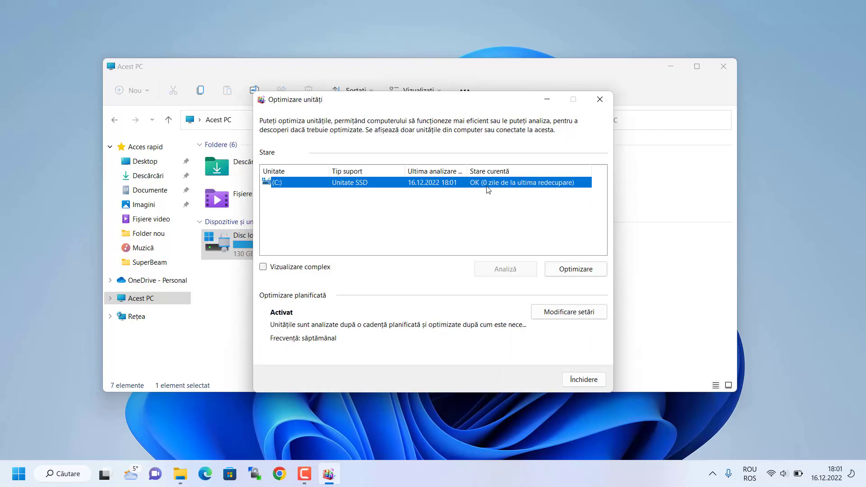
Step: Check the scheduled optimization settings without changing them, and close the optimization and drive properties windows
left_click(567, 312)
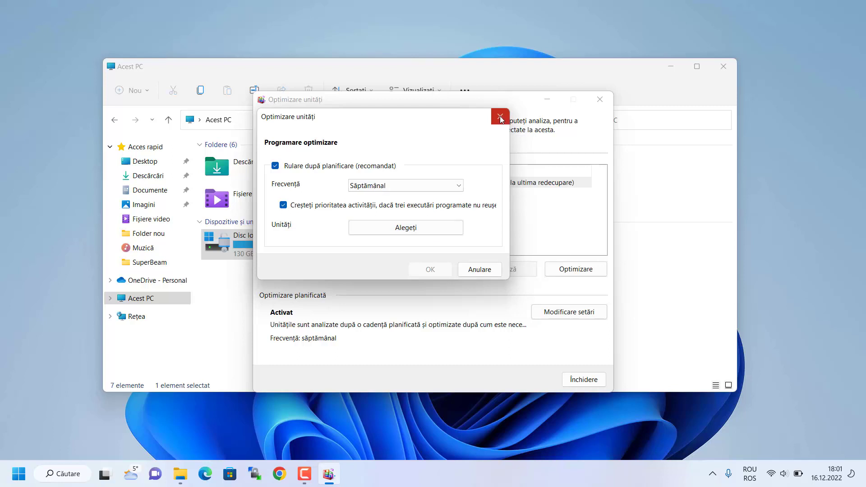
left_click(499, 115)
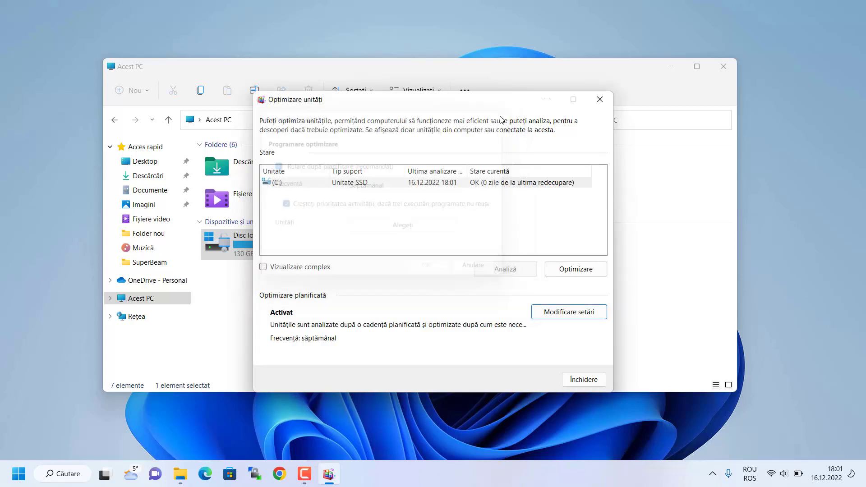
left_click(602, 100)
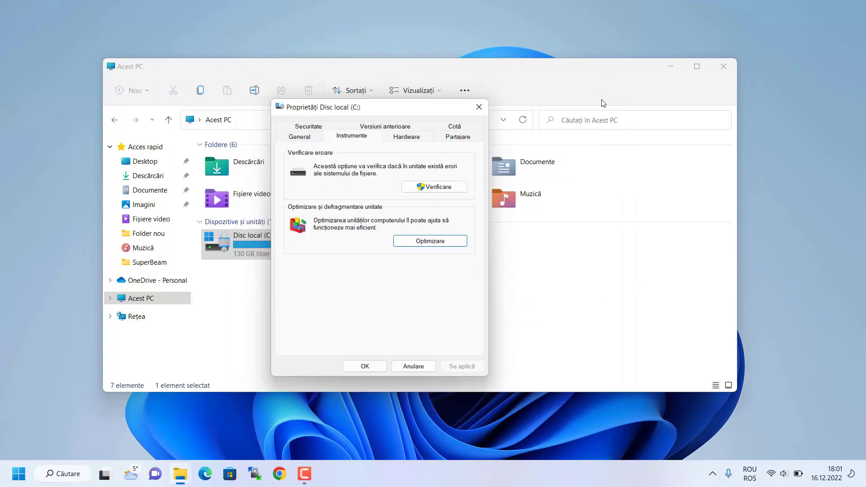
left_click(479, 107)
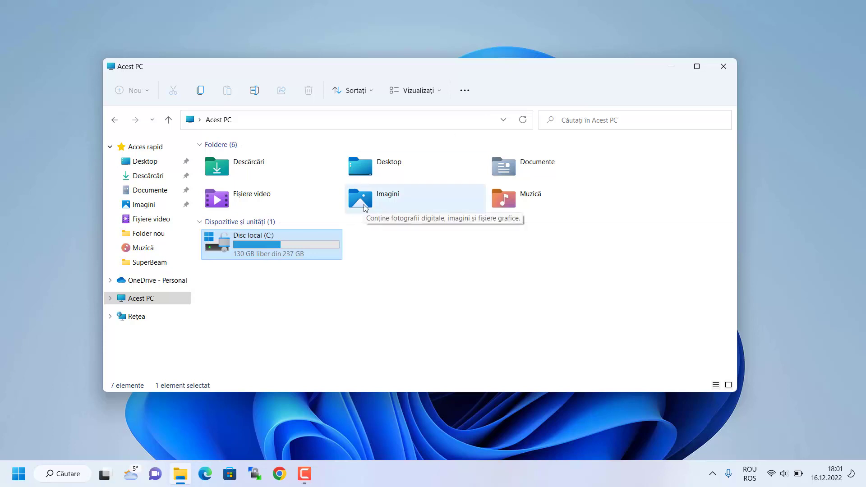
Step: Disable Microsoft Edge as a startup app in Manager de activități and close it
right_click(18, 473)
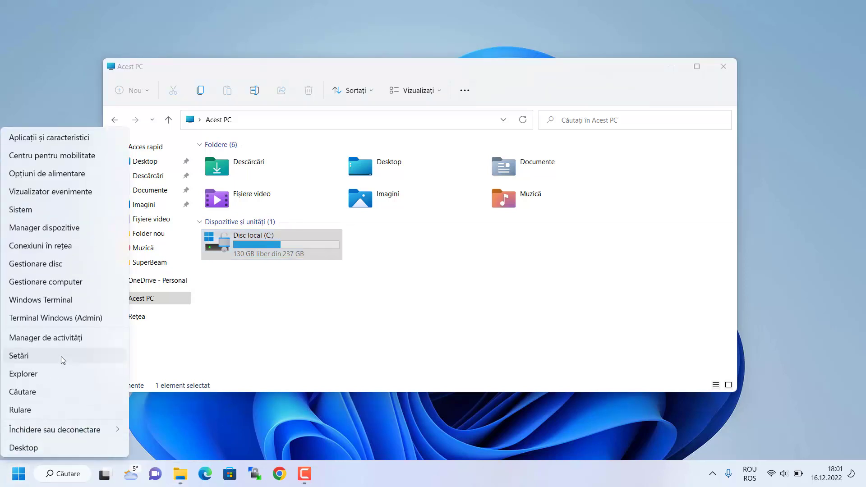
left_click(66, 339)
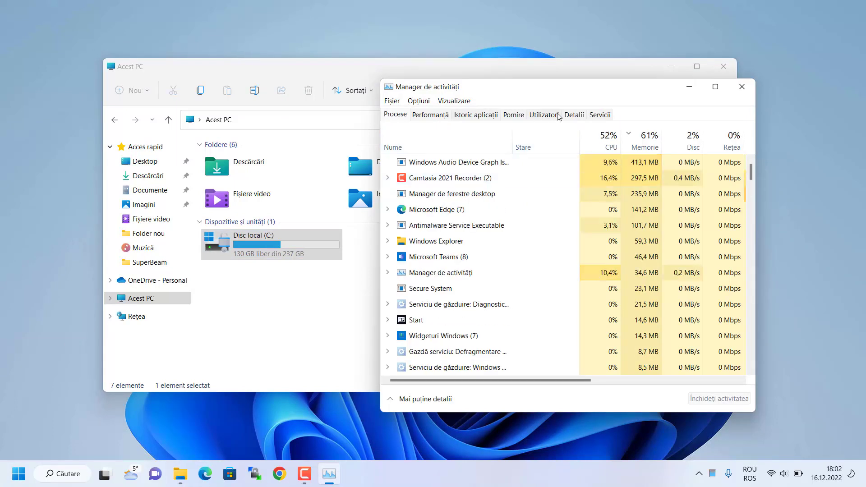
left_click(514, 115)
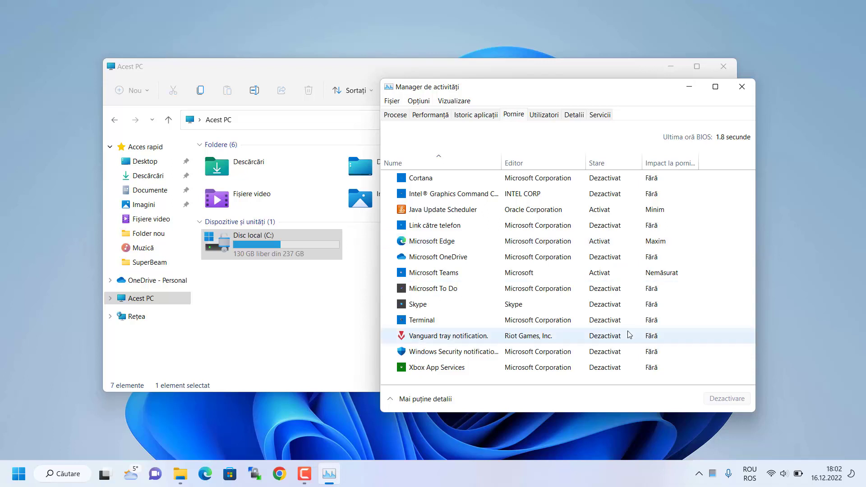
left_click(591, 245)
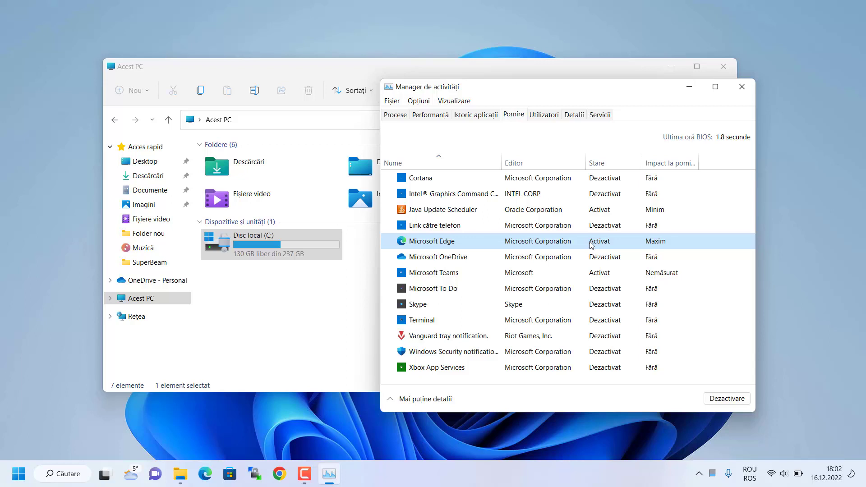
left_click(713, 401)
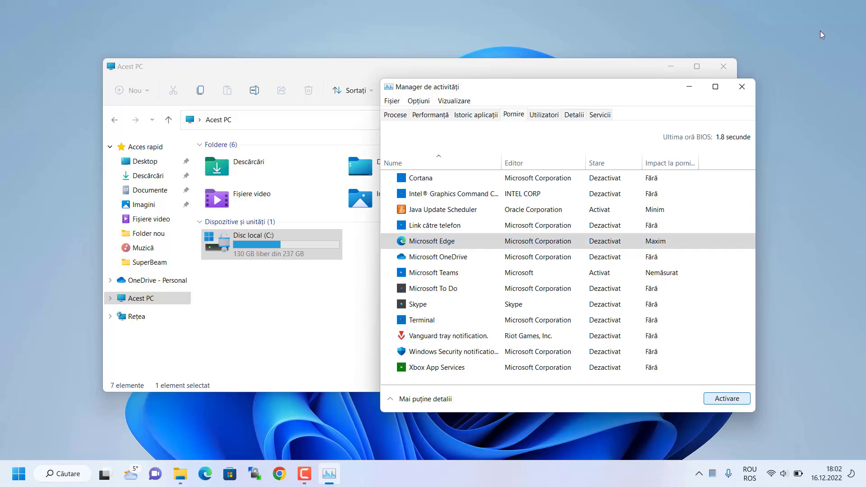
left_click(742, 93)
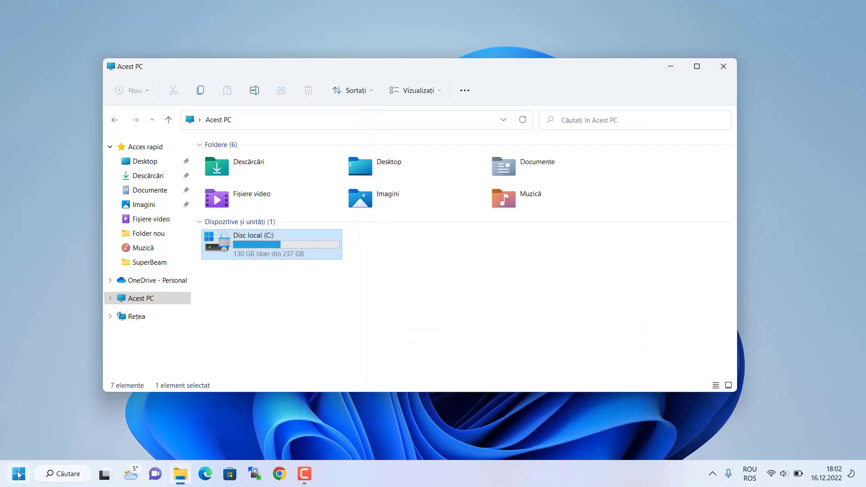
Step: Look through the entire list of installed apps in Aplicații și caracteristici and close the settings
right_click(19, 473)
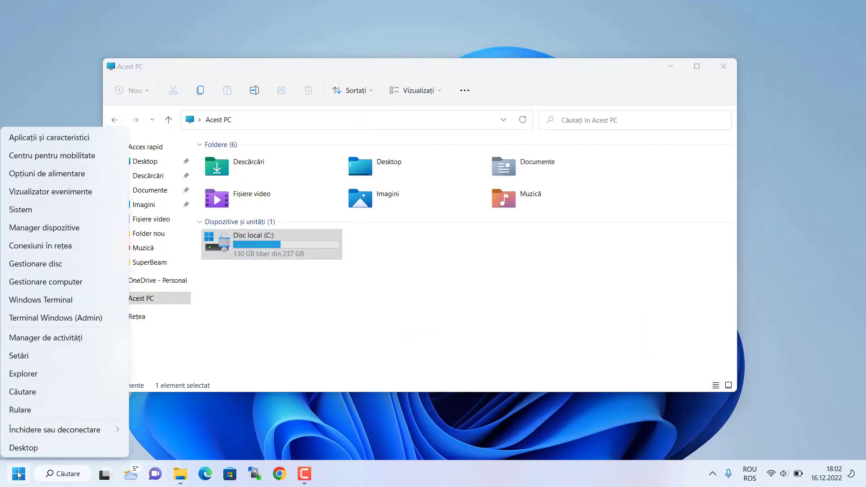
left_click(117, 136)
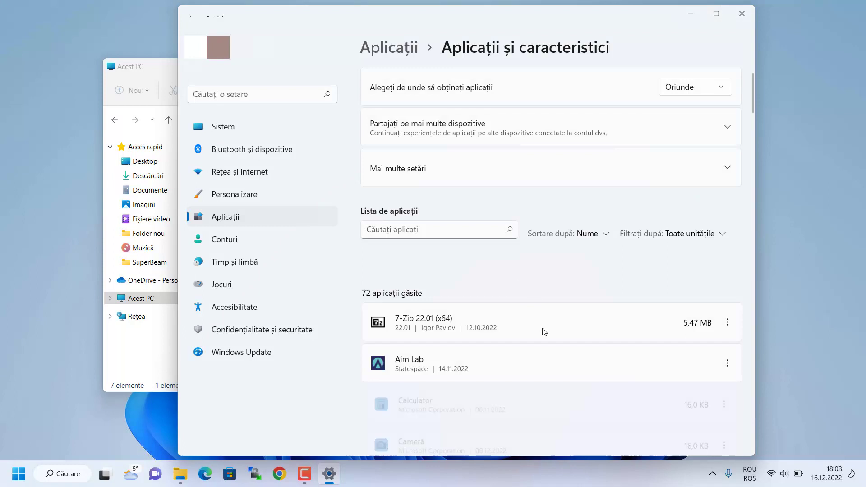
scroll(544, 332, "down", 15)
scroll(544, 331, "down", 20)
scroll(544, 332, "down", 15)
scroll(544, 331, "down", 2)
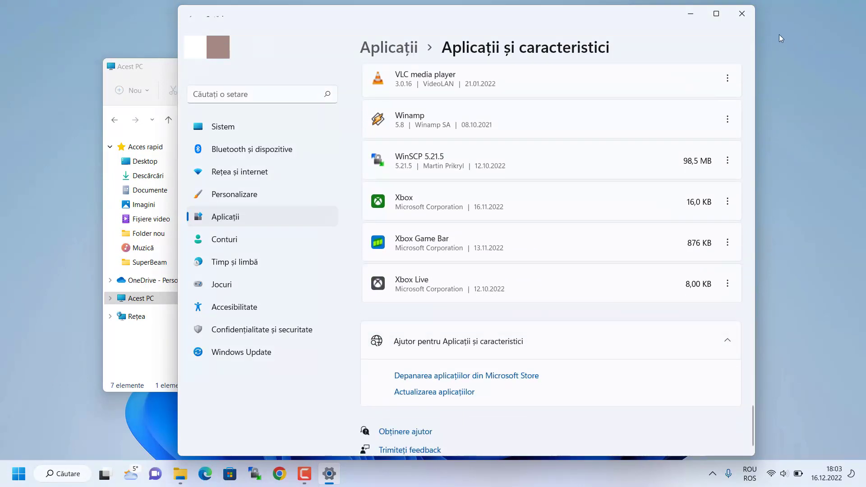
left_click(749, 15)
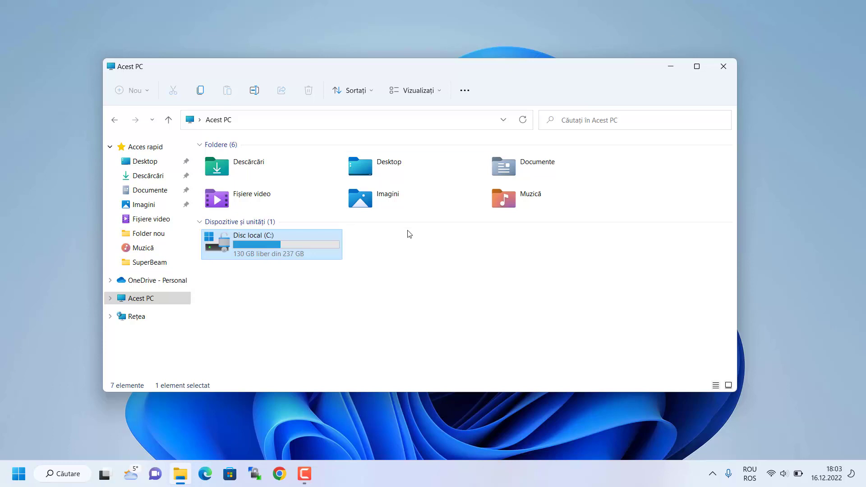
Step: Open the properties of Disc local (C:) from Acest PC
left_click(430, 252)
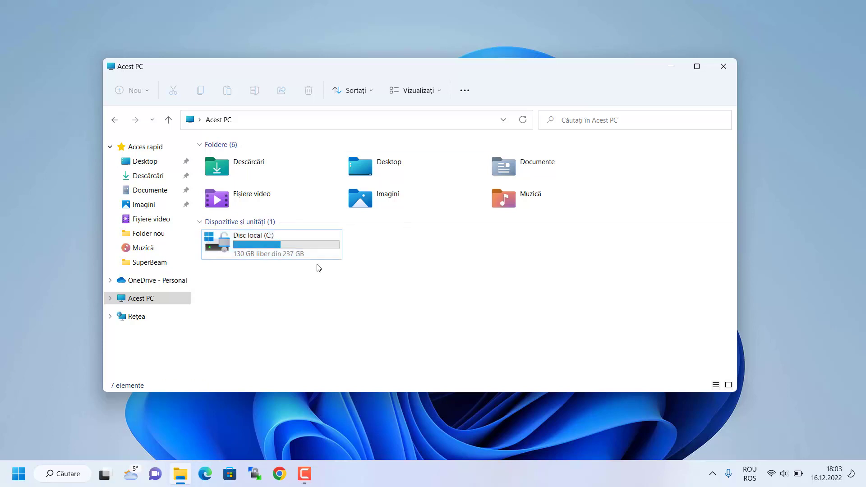
mouse_move(294, 244)
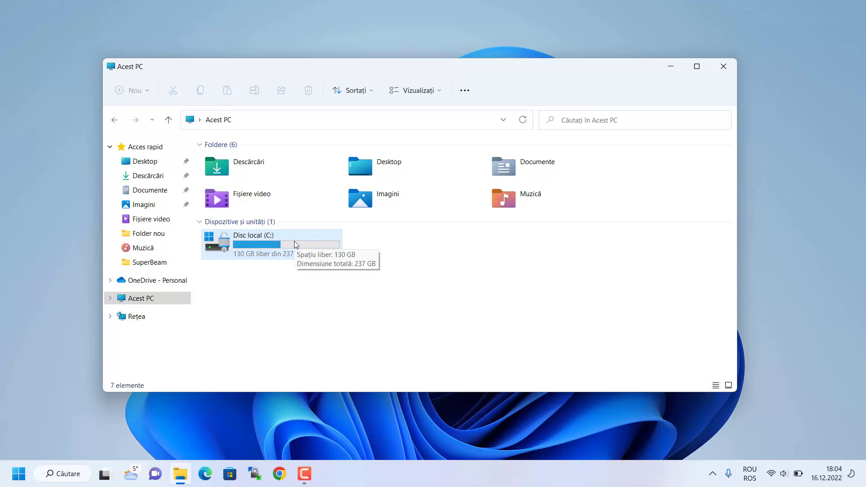
right_click(294, 242)
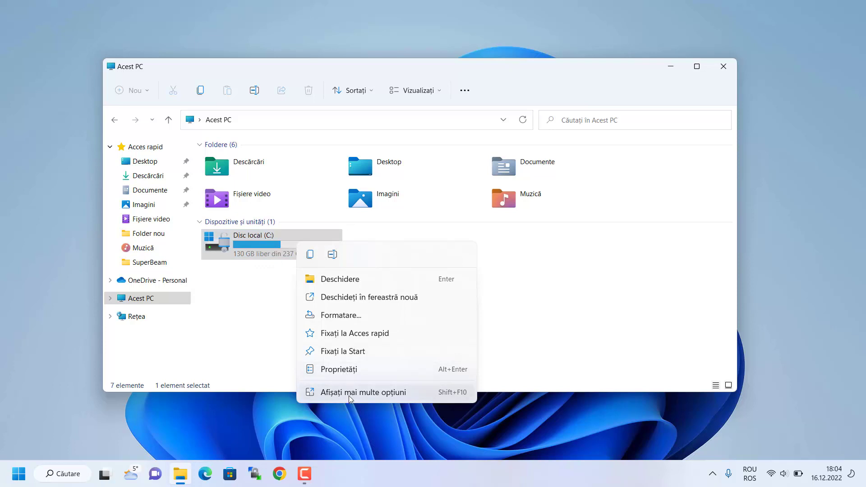
left_click(338, 369)
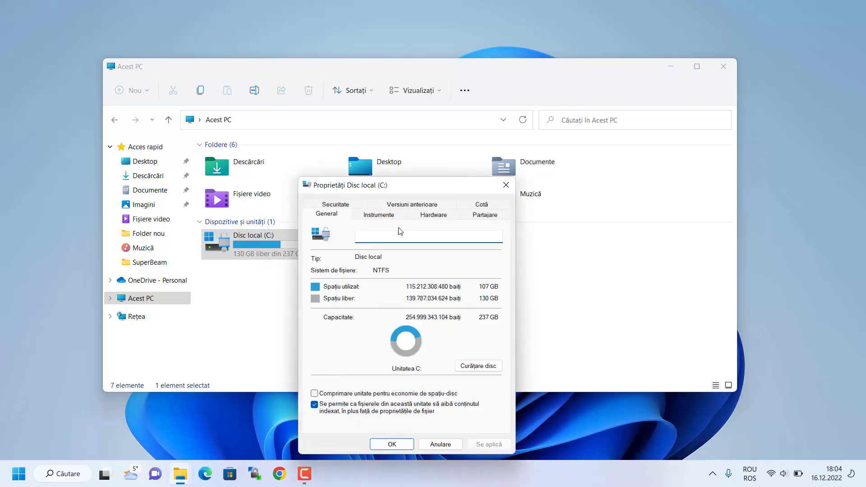
left_click_drag(407, 188, 417, 107)
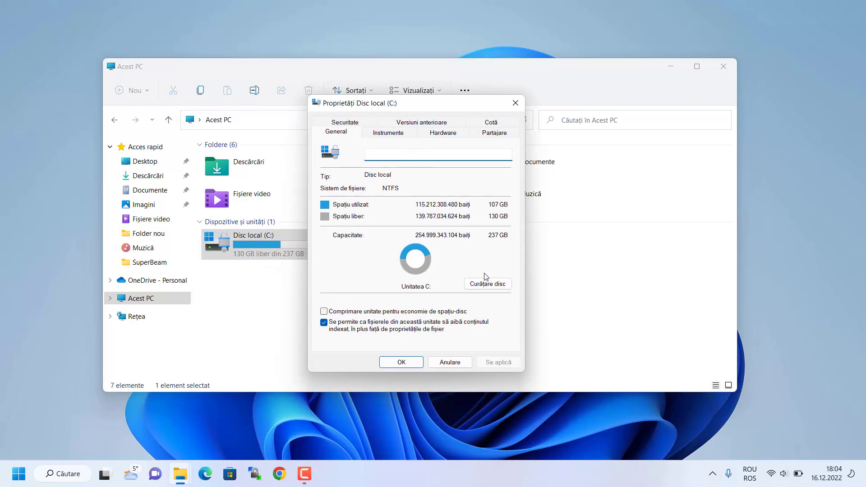
Step: Review the files and system files that Curățare disc offers to delete on C:, and close it without cleaning
left_click(486, 286)
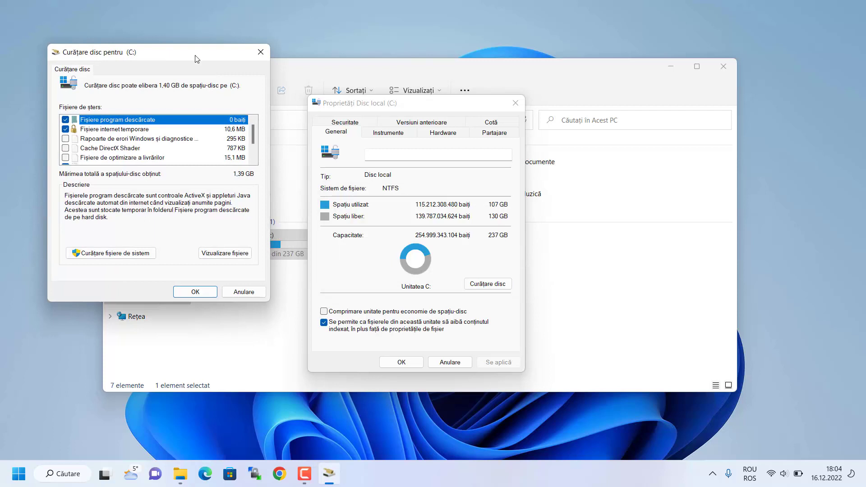
left_click_drag(165, 52, 246, 72)
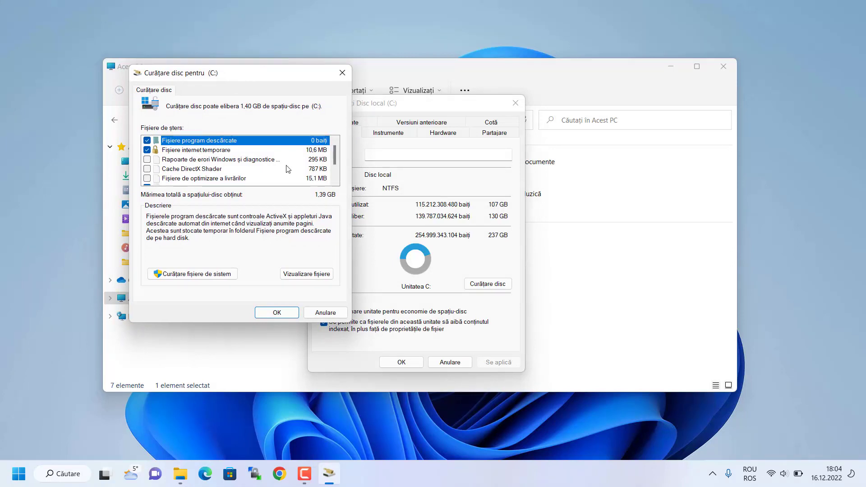
scroll(334, 160, "down", 1)
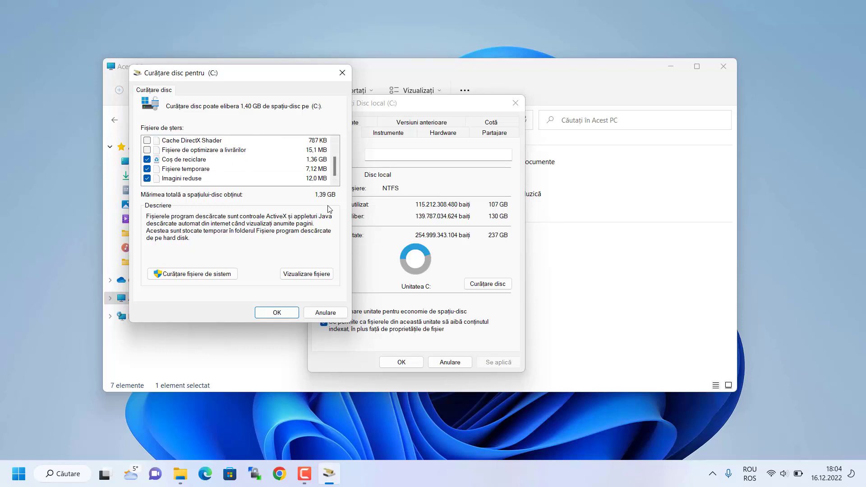
left_click(187, 274)
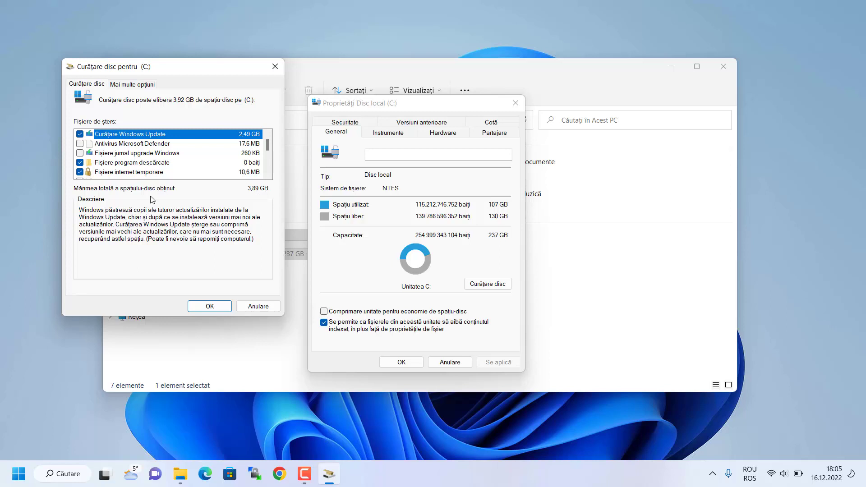
left_click(276, 66)
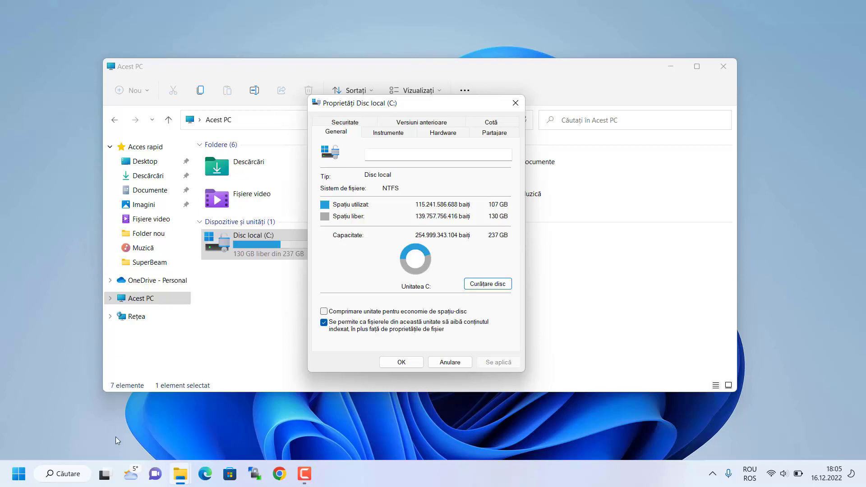
Step: Turn off Căutați, Vizualizare activitate, Widgeturi and Chat in the Bară de activități settings and close them
left_click(131, 477)
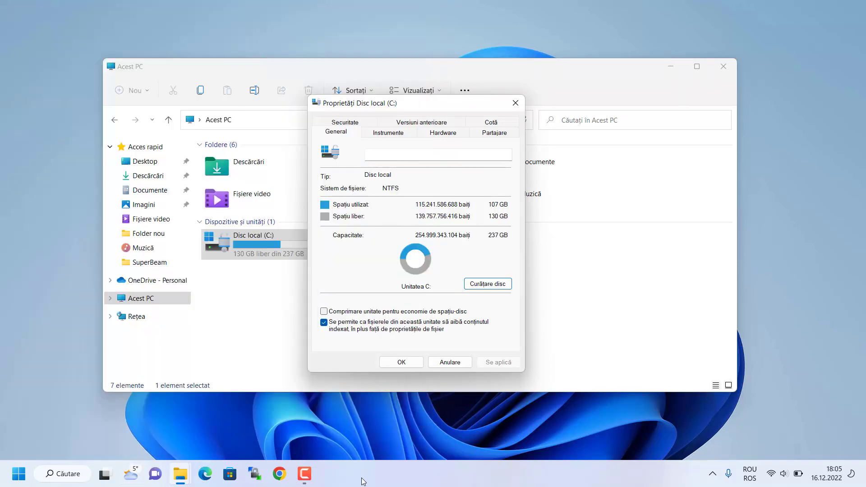
right_click(363, 481)
left_click(396, 450)
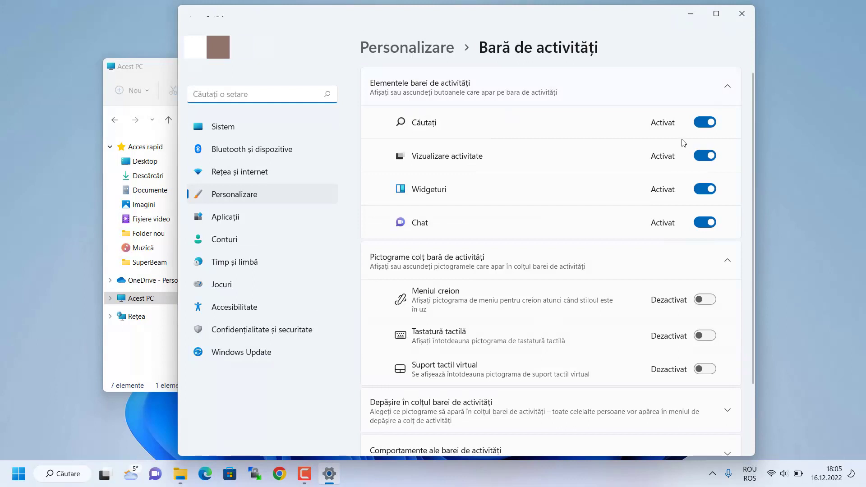
left_click(702, 123)
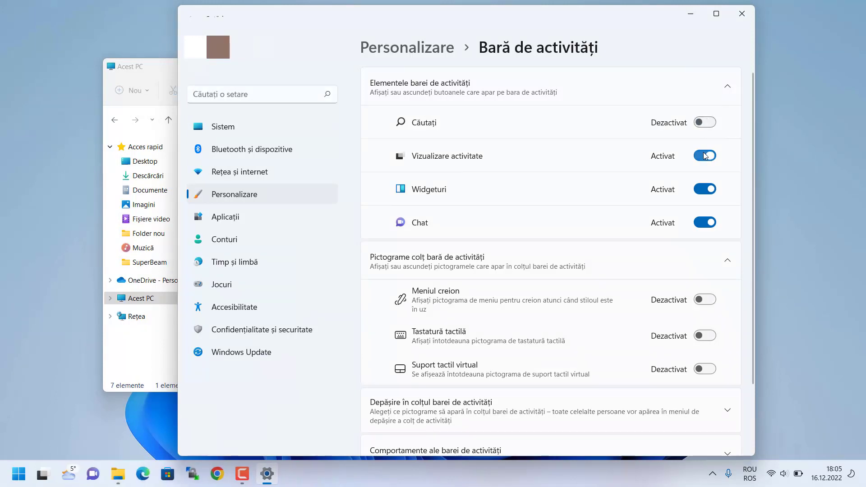
left_click(704, 156)
left_click(705, 190)
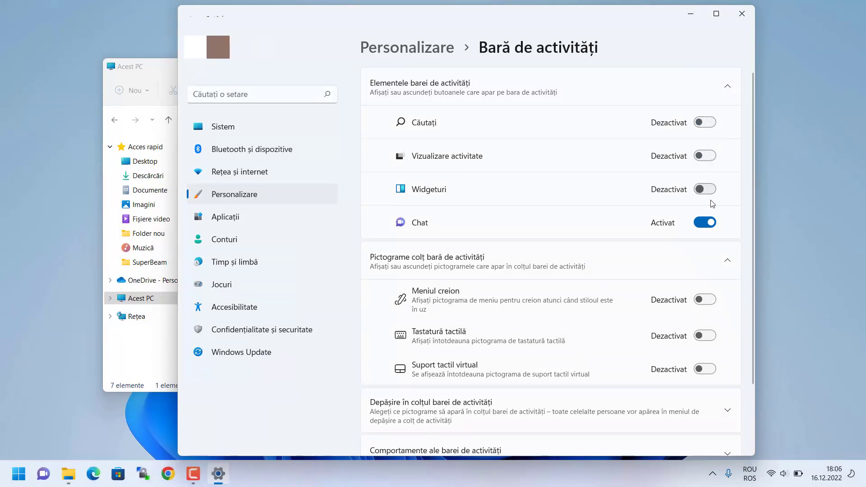
left_click(708, 222)
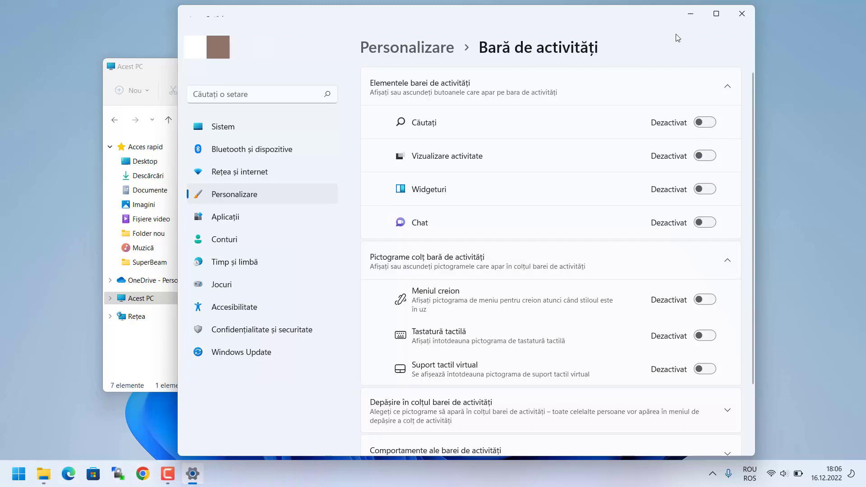
left_click(742, 14)
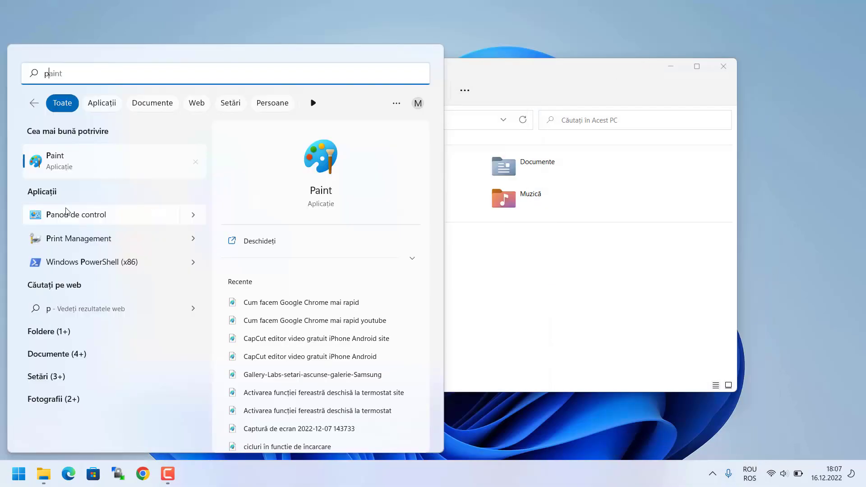
Step: Unlock the power button settings under Opțiuni de alimentare in Panou de control and enable Activare pornire rapidă
left_click(66, 209)
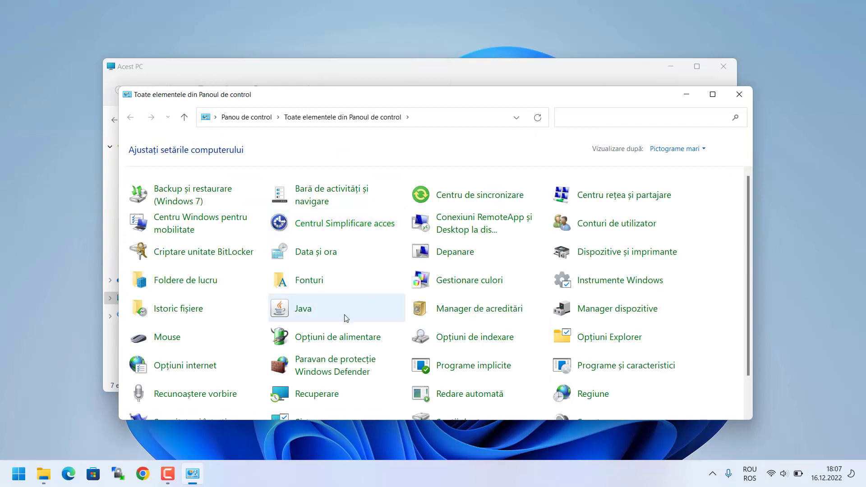
left_click(331, 339)
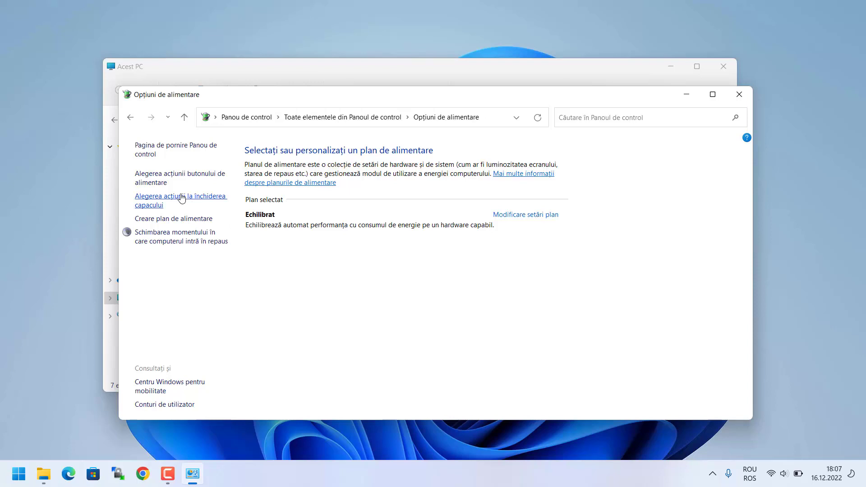
left_click(163, 178)
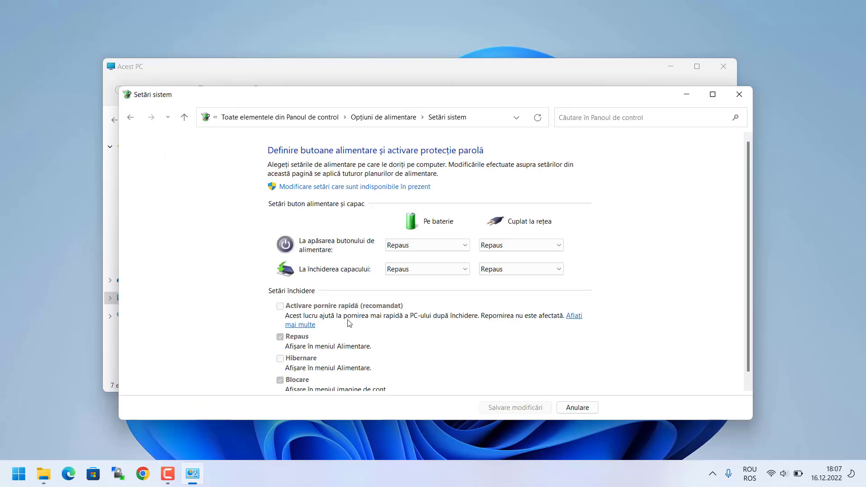
left_click(315, 186)
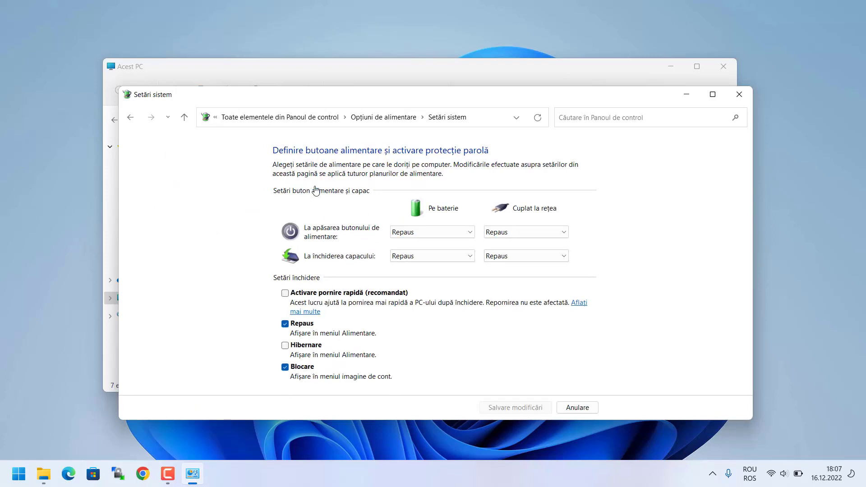
left_click(285, 293)
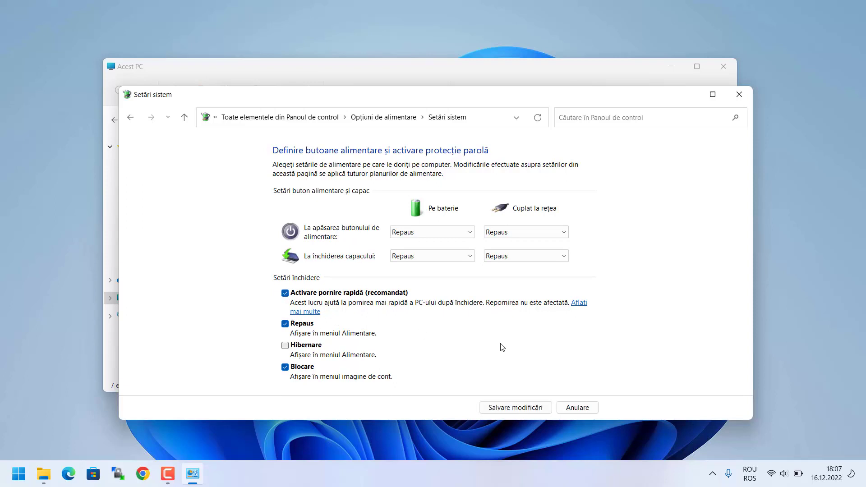